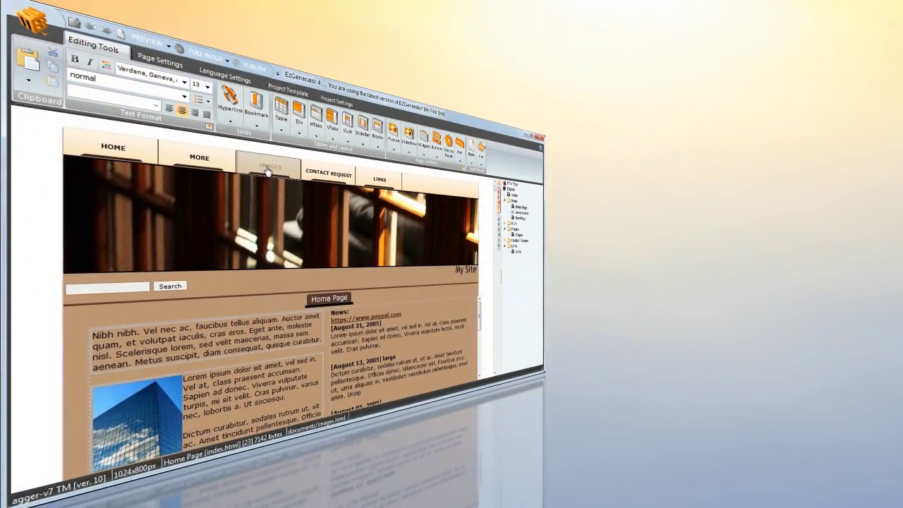
View the site's Images page, then open and close the web template chooser
click(267, 170)
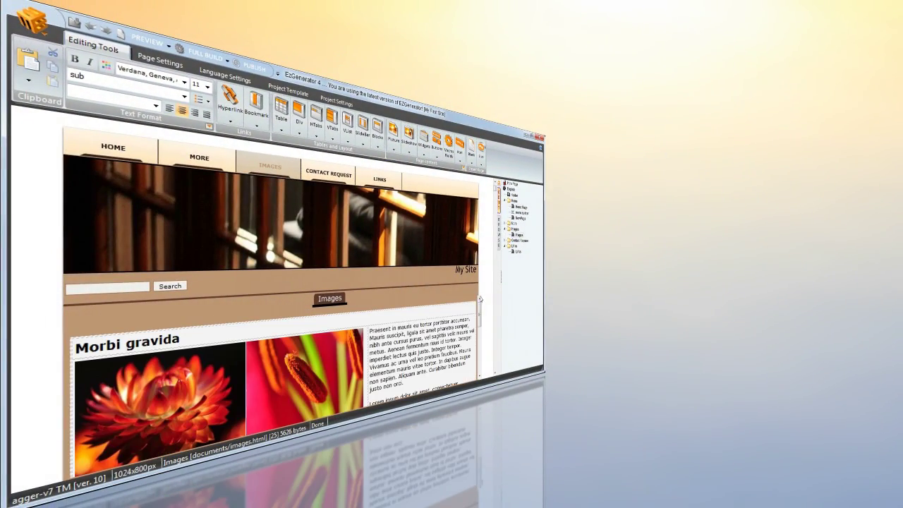
scroll(480, 332, down, 5)
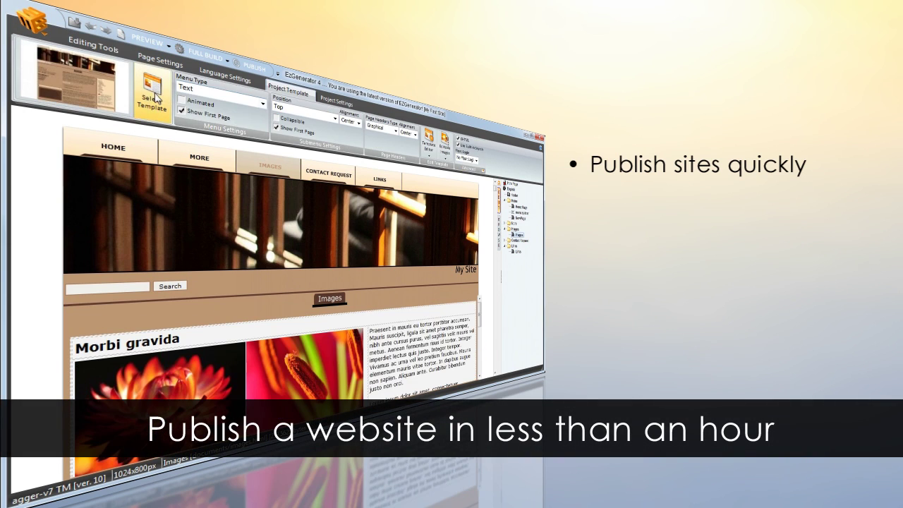
click(151, 92)
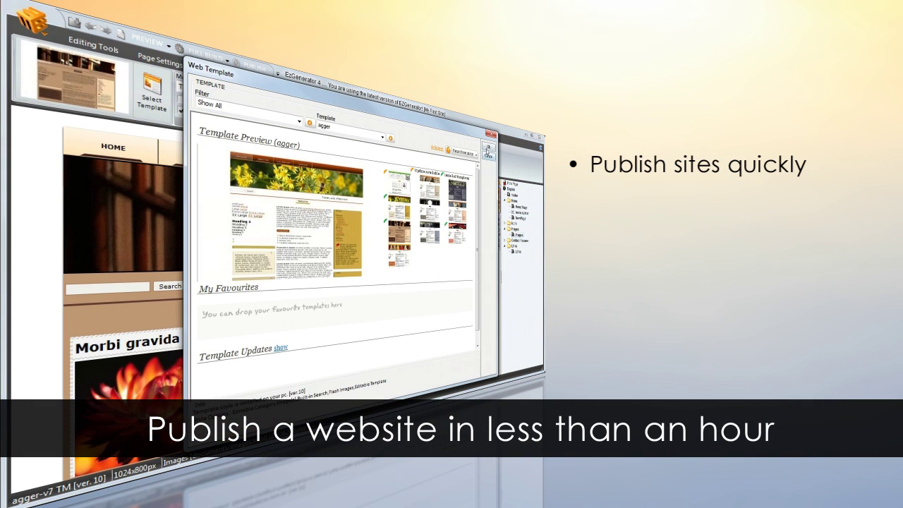
click(487, 151)
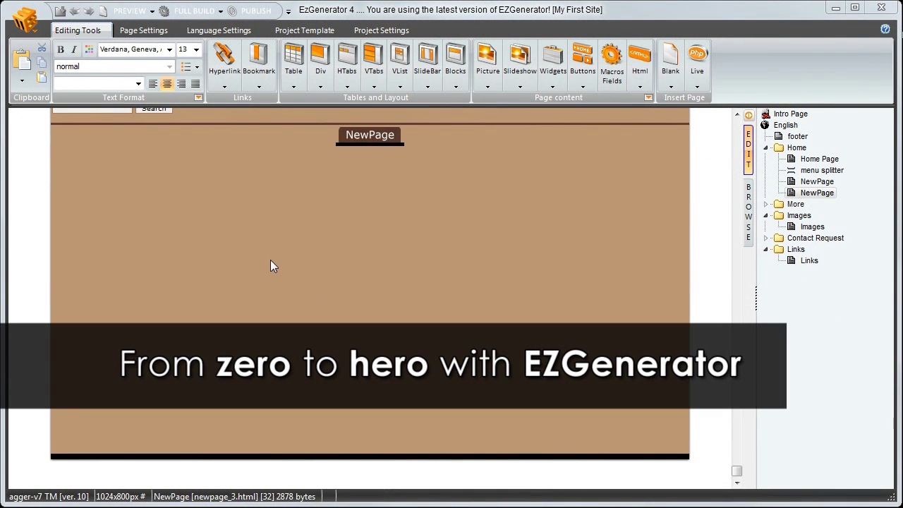
Start a new web site project from the logo menu and advance to the visual style step
click(29, 31)
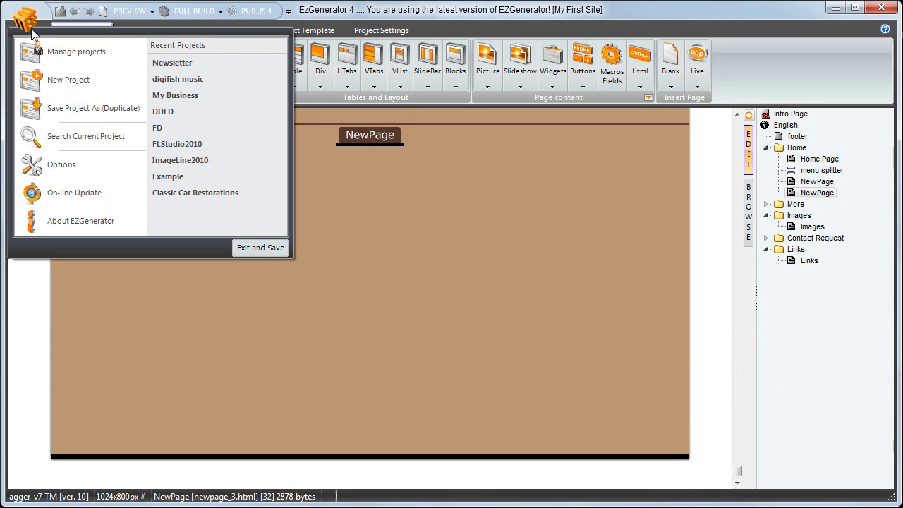
click(68, 80)
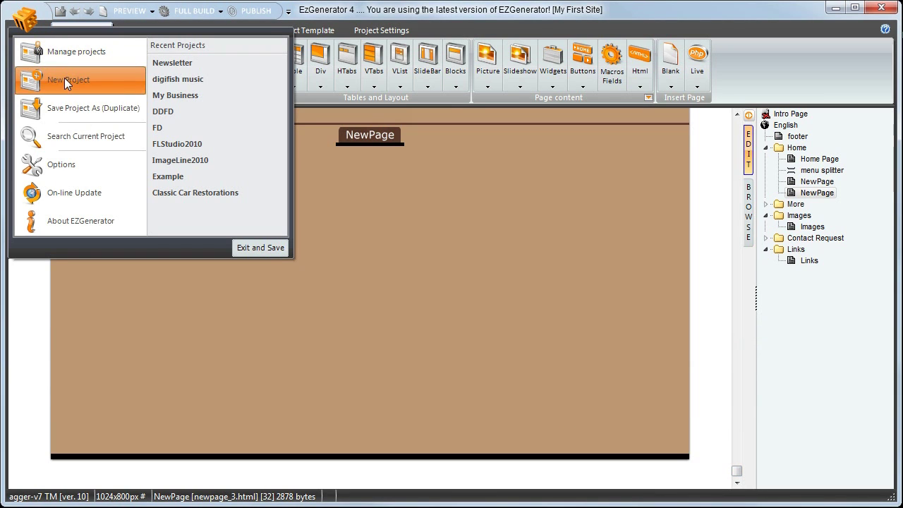
drag(294, 61, 290, 59)
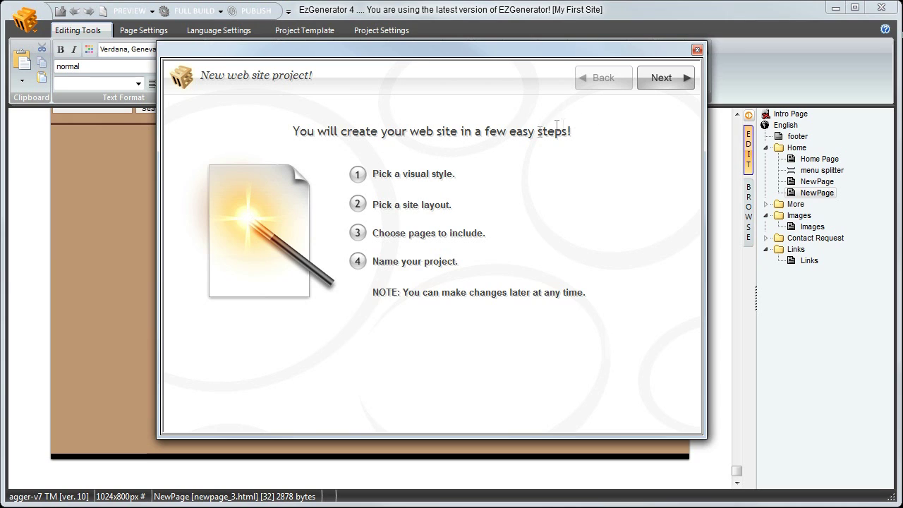
click(657, 79)
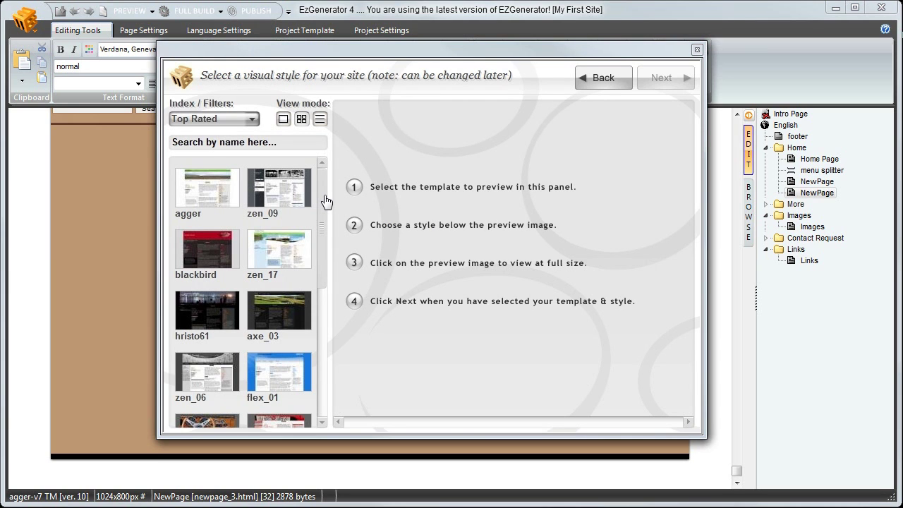
List all templates alphabetically, pick aqua, view its v1 style full size, then preview v2
drag(325, 203, 329, 221)
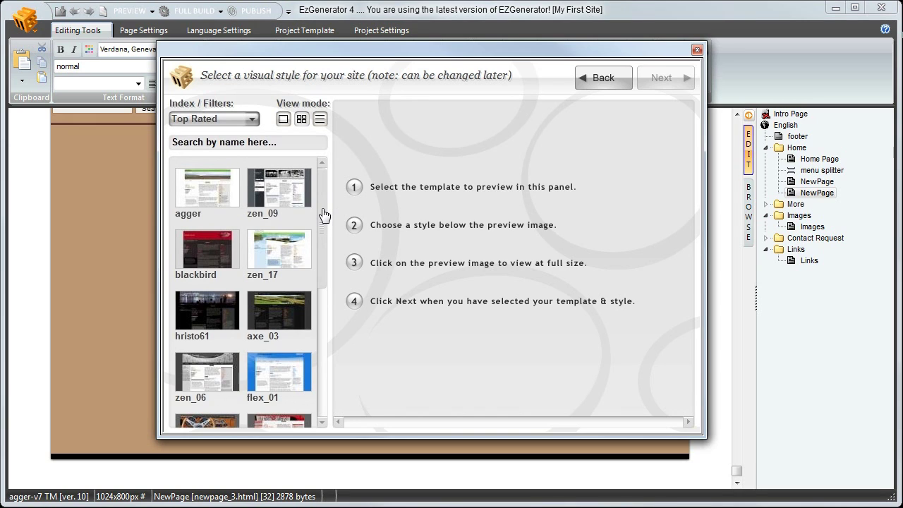
click(251, 122)
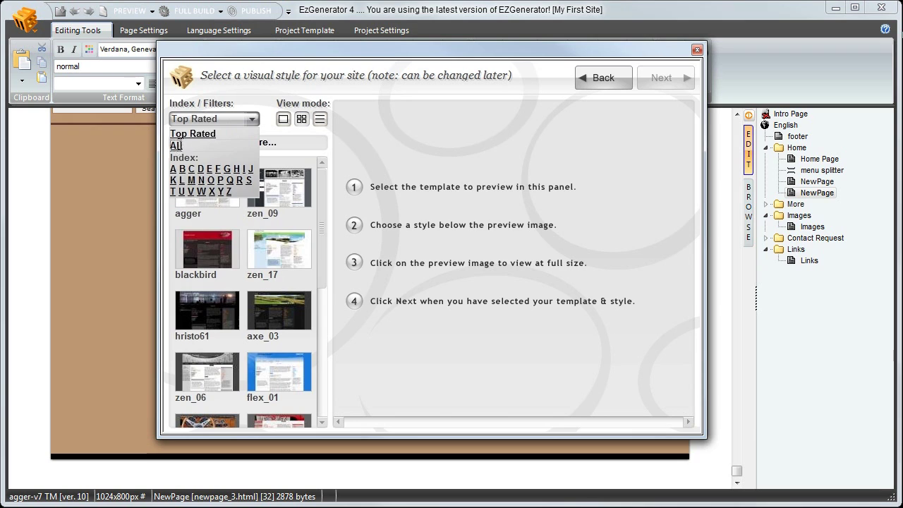
click(176, 146)
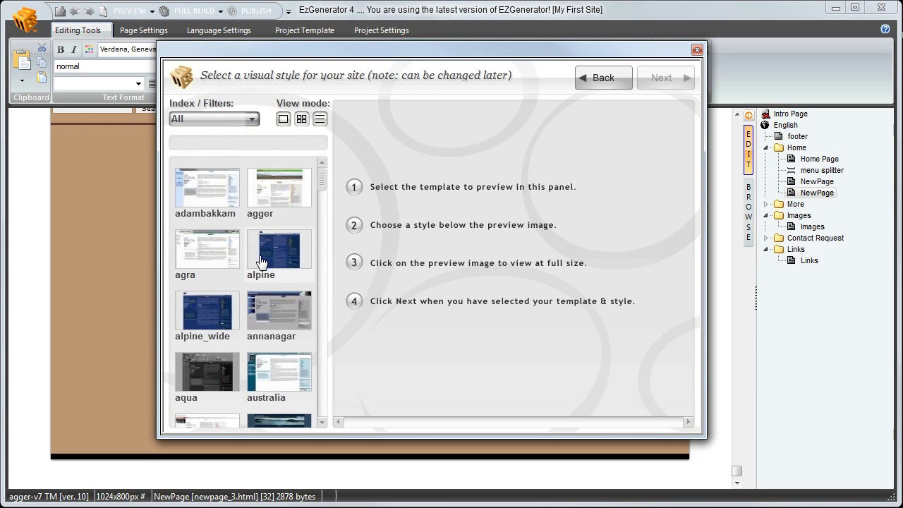
click(197, 375)
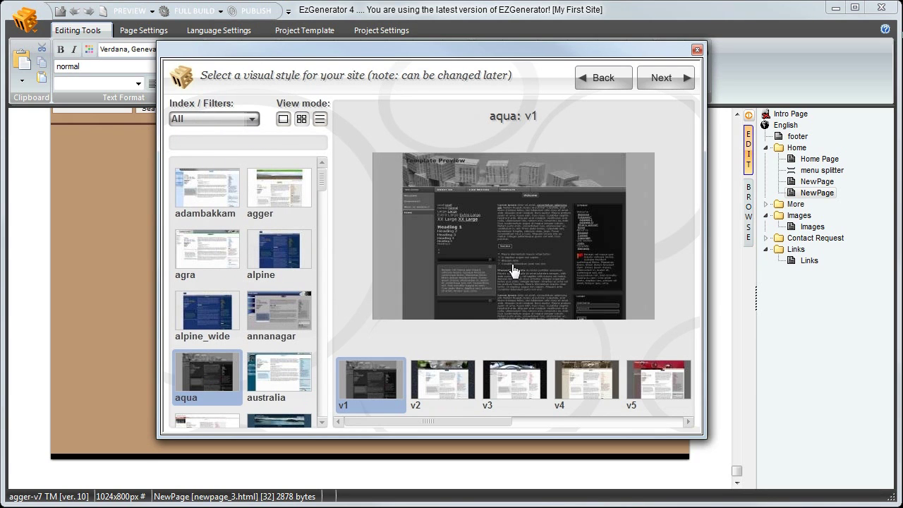
click(513, 241)
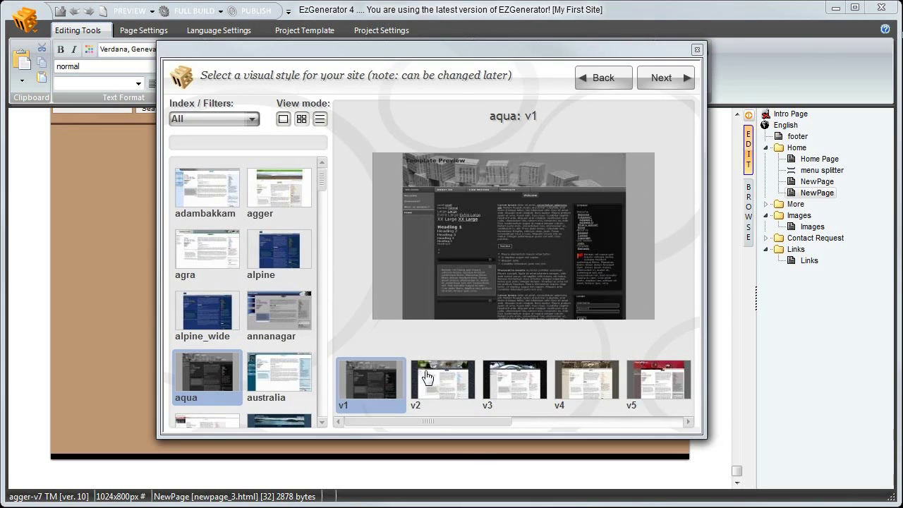
click(440, 384)
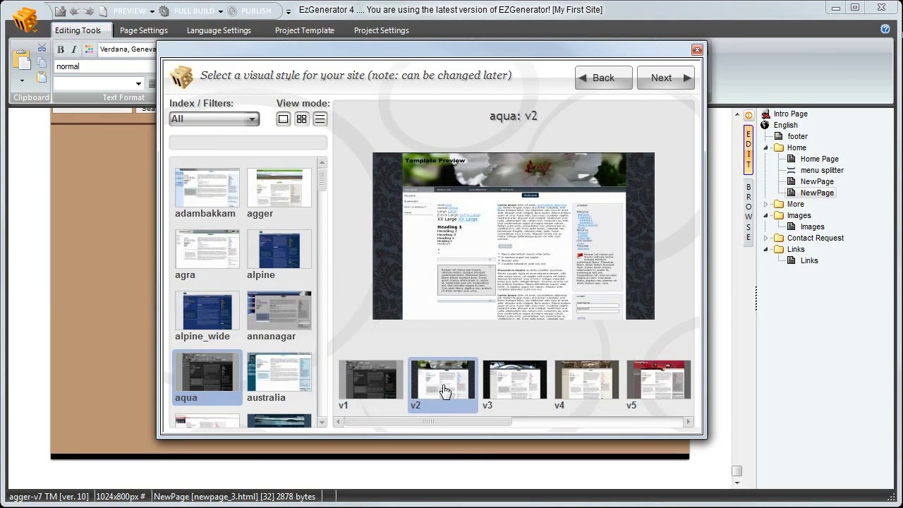
Compare the aqua template's v4, v2 and v1 styles
click(576, 389)
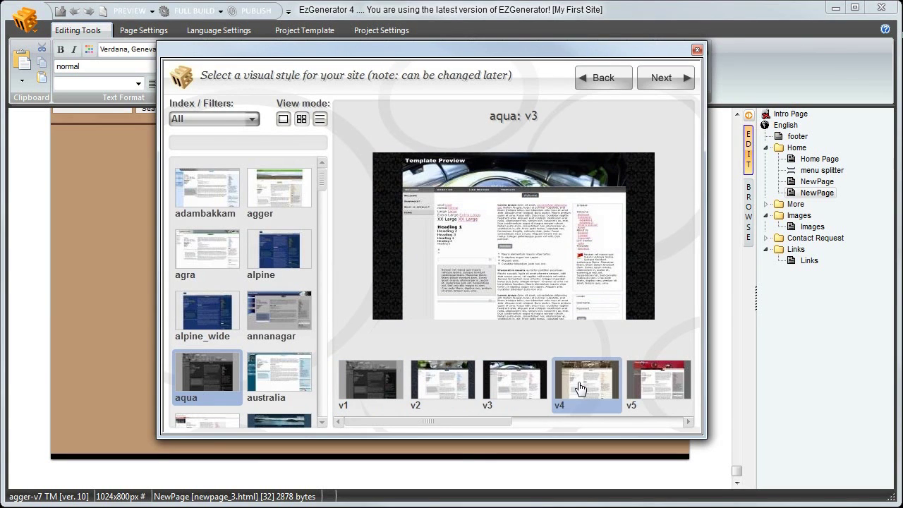
click(438, 388)
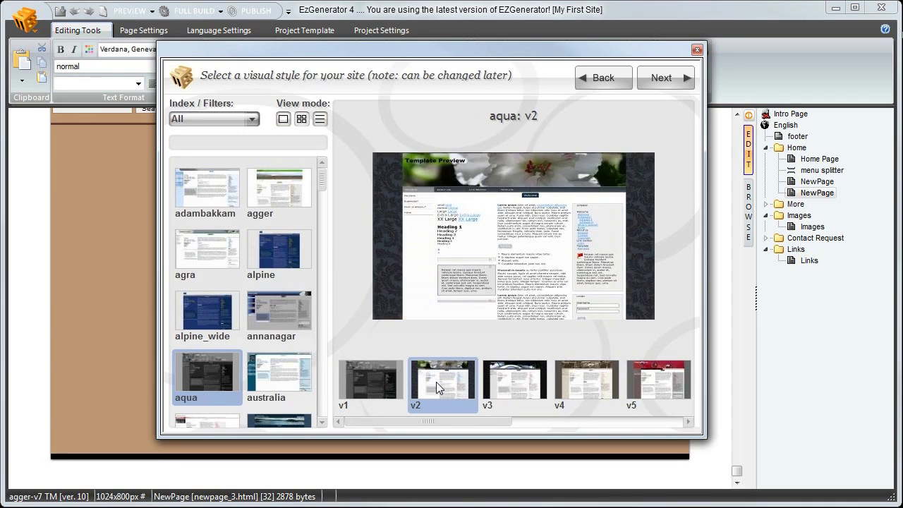
click(362, 381)
Choose the agger template's v2 style and view it full size in the browser
click(277, 192)
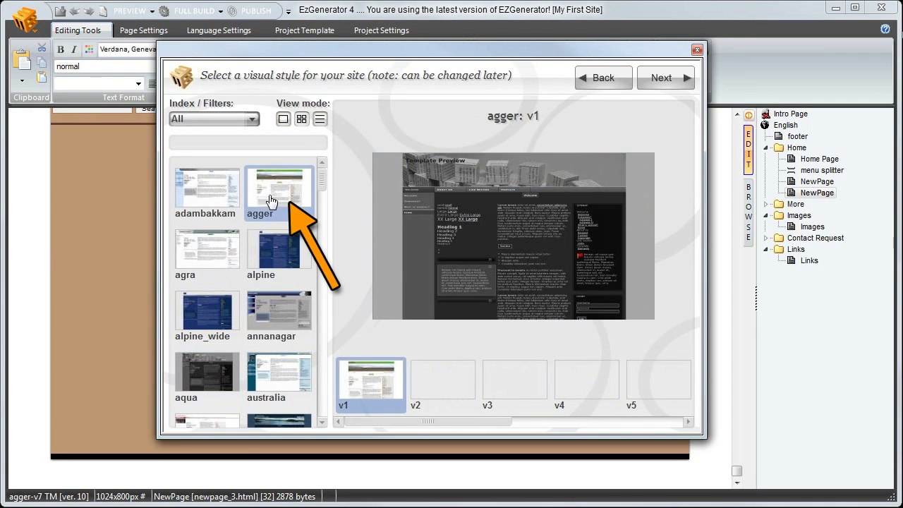
click(452, 388)
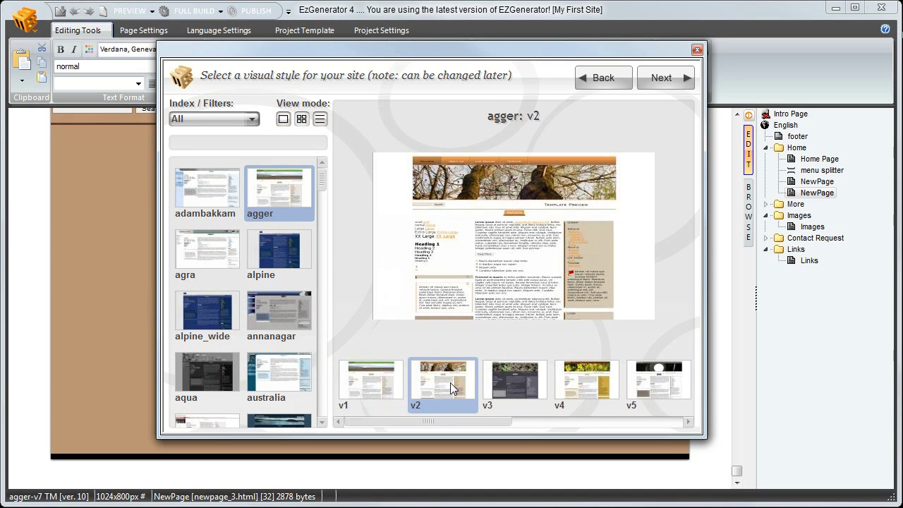
click(484, 268)
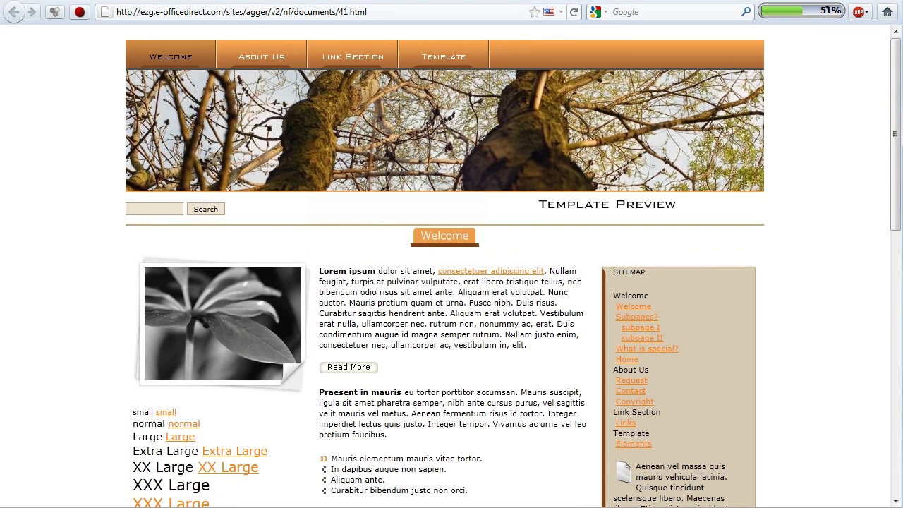
key(alt+F4)
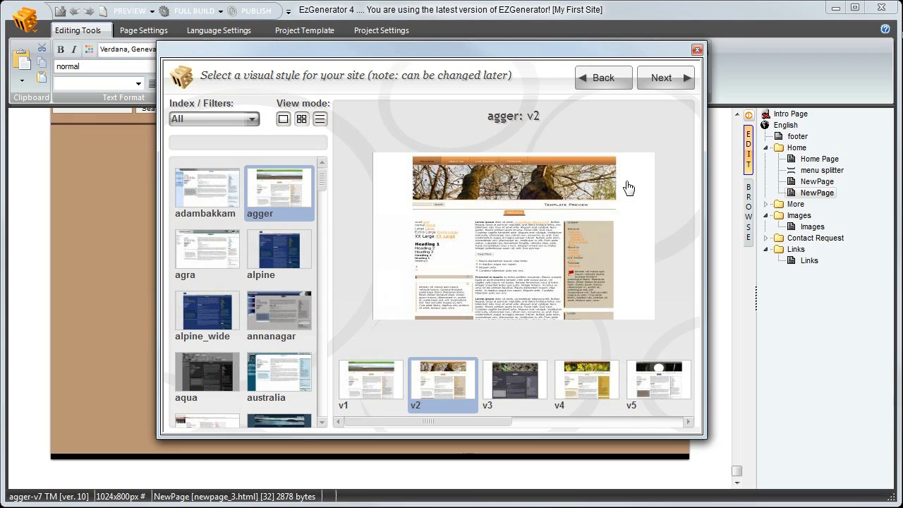
Choose Personal Site as the project type and continue to page selection
click(663, 79)
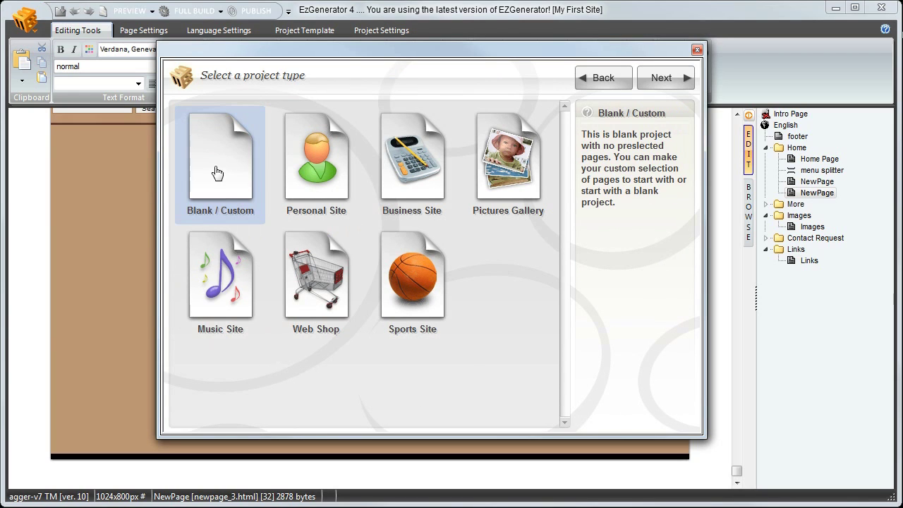
click(264, 169)
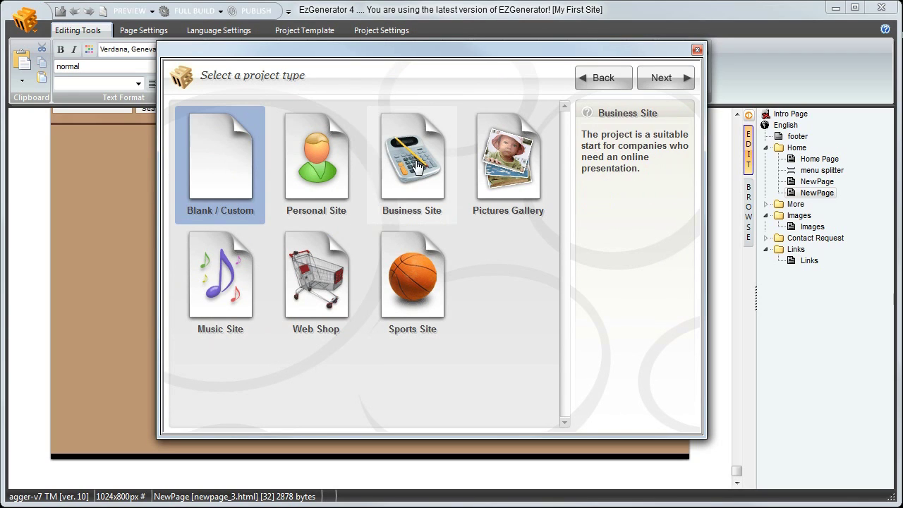
click(321, 171)
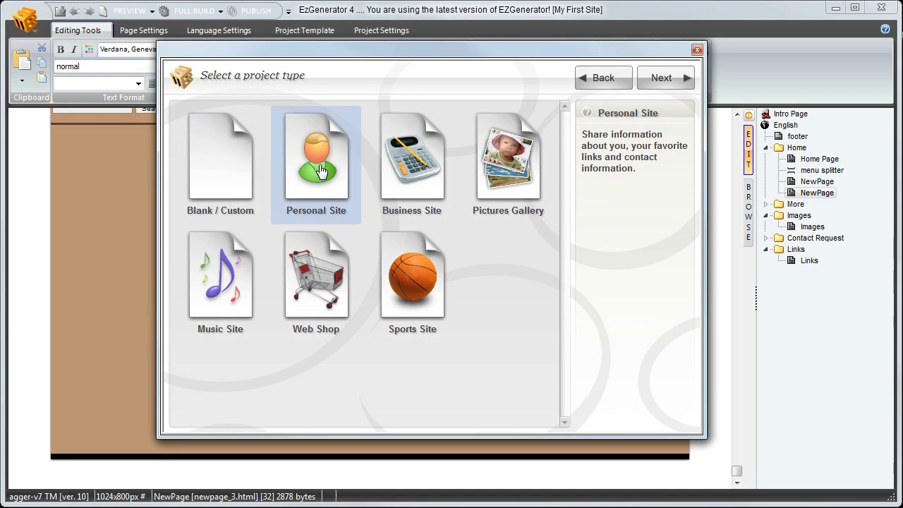
click(661, 78)
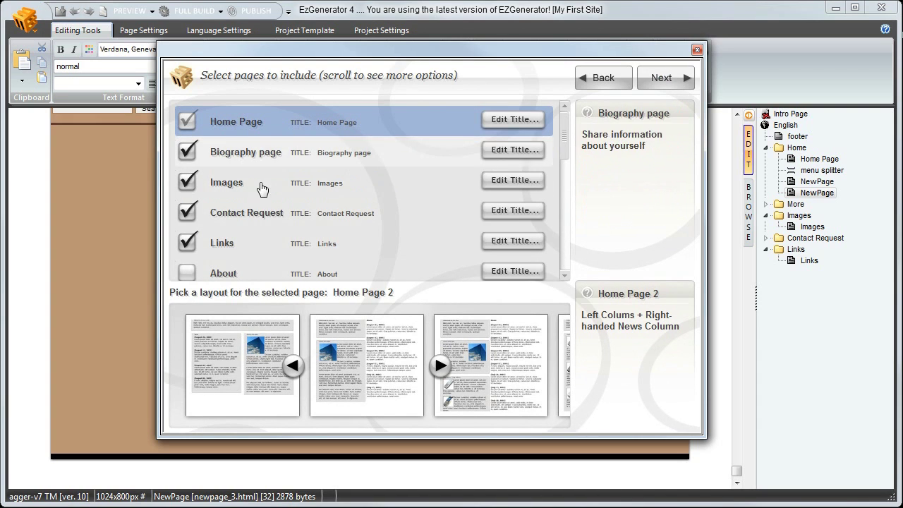
Tick the Calendar page in the page list so the site includes six pages
drag(569, 139, 574, 91)
scroll(211, 198, down, 3)
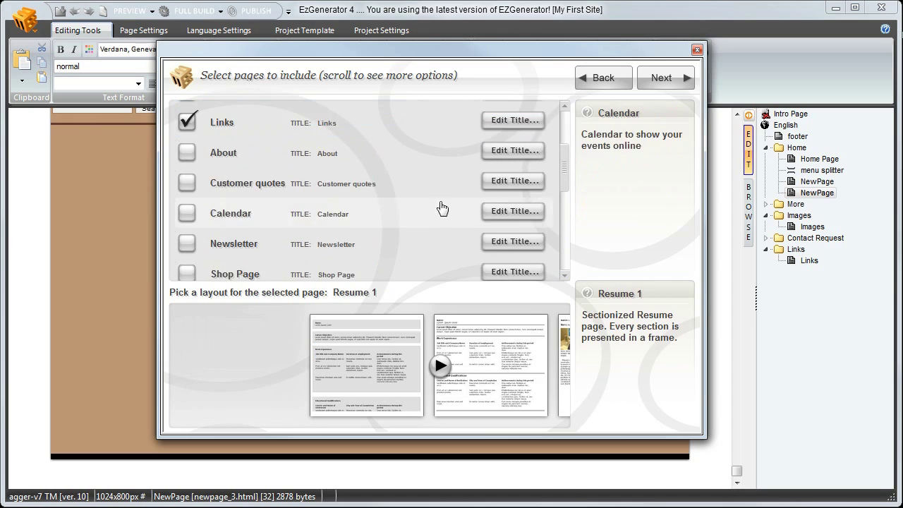
click(188, 171)
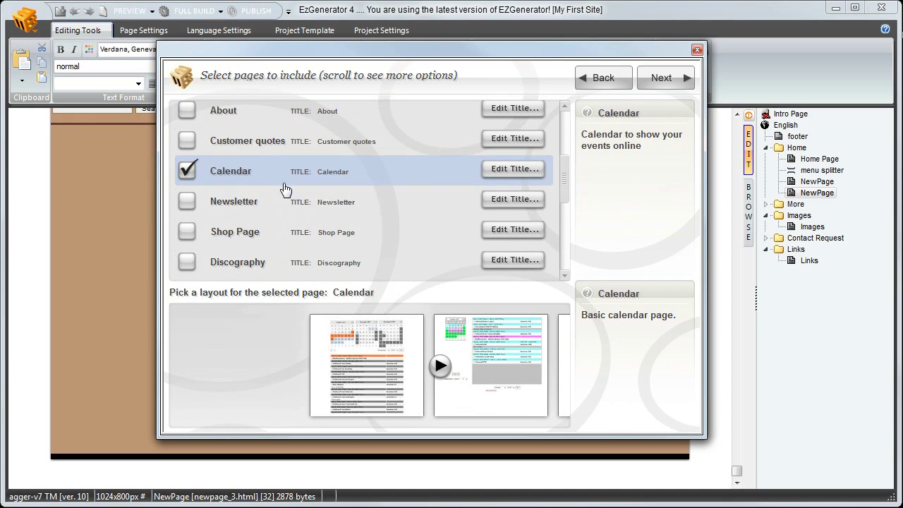
Capitalise 'Scotts' in the site description, finish the wizard, and view the page settings
click(662, 79)
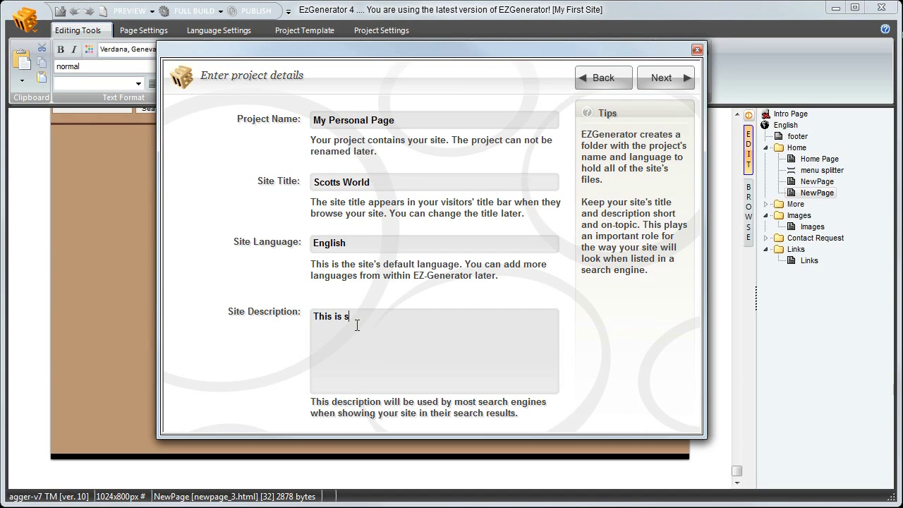
key(BackSpace)
text(Scotts site)
click(660, 82)
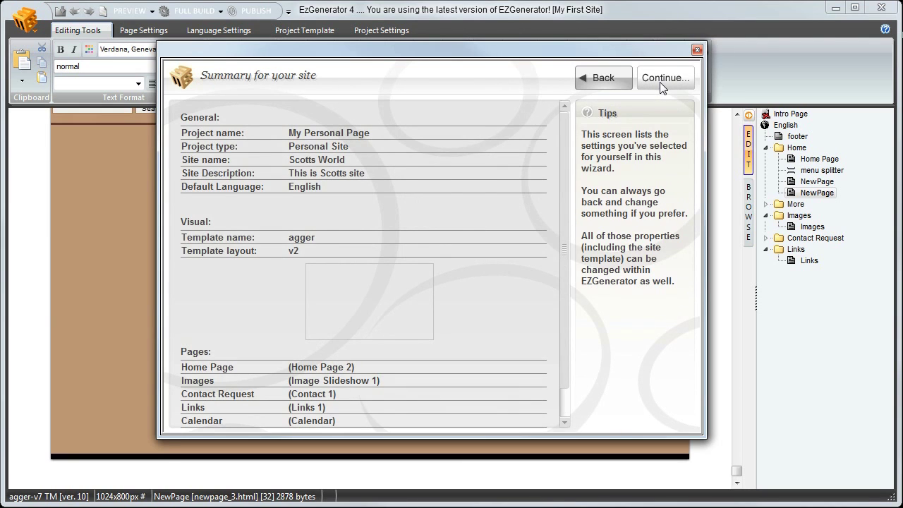
click(659, 82)
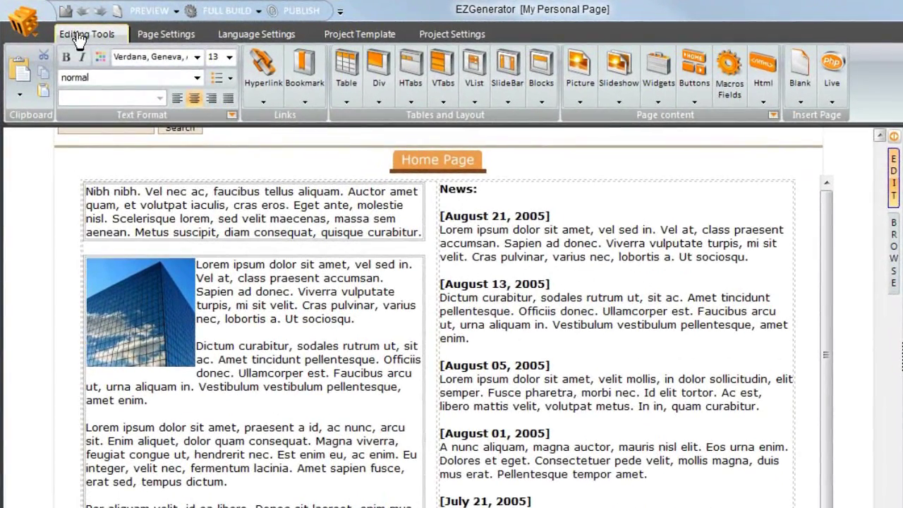
click(166, 34)
Look over the Language, Template and Project ribbon tabs, then preview the Home Page in browse mode
click(256, 34)
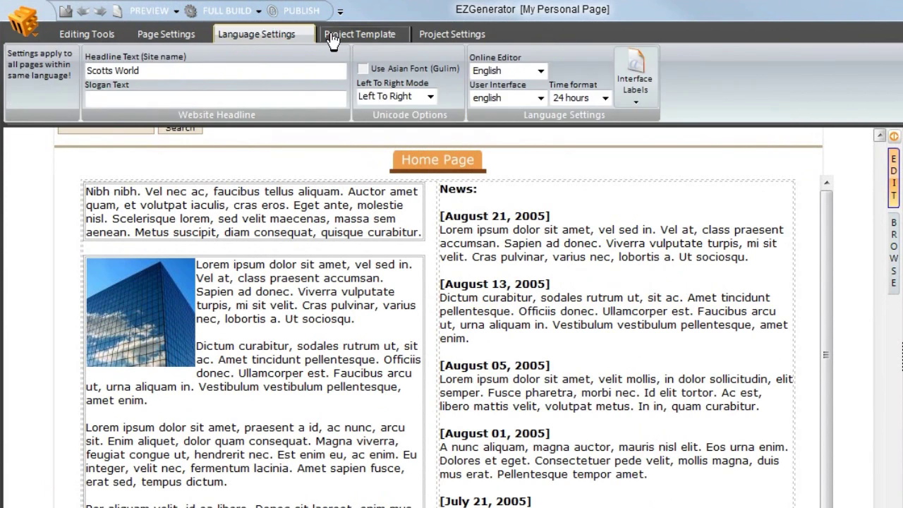
click(359, 34)
click(450, 37)
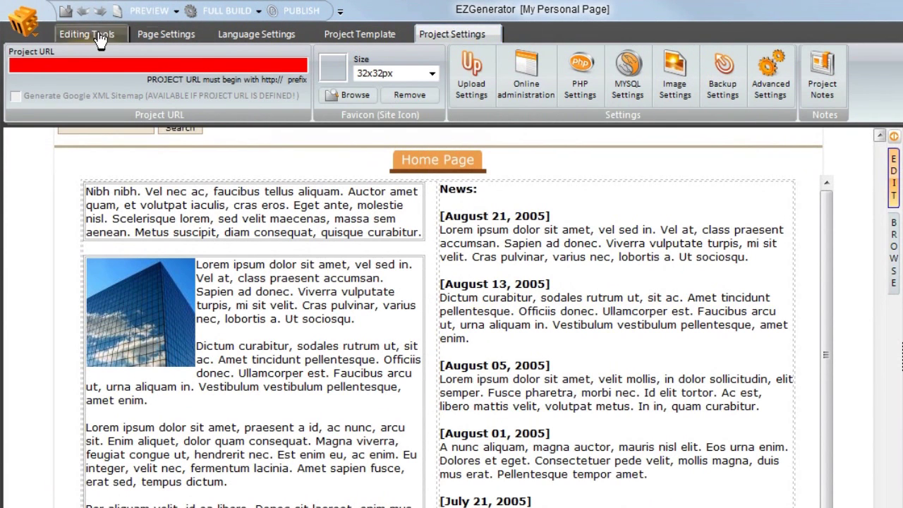
click(87, 35)
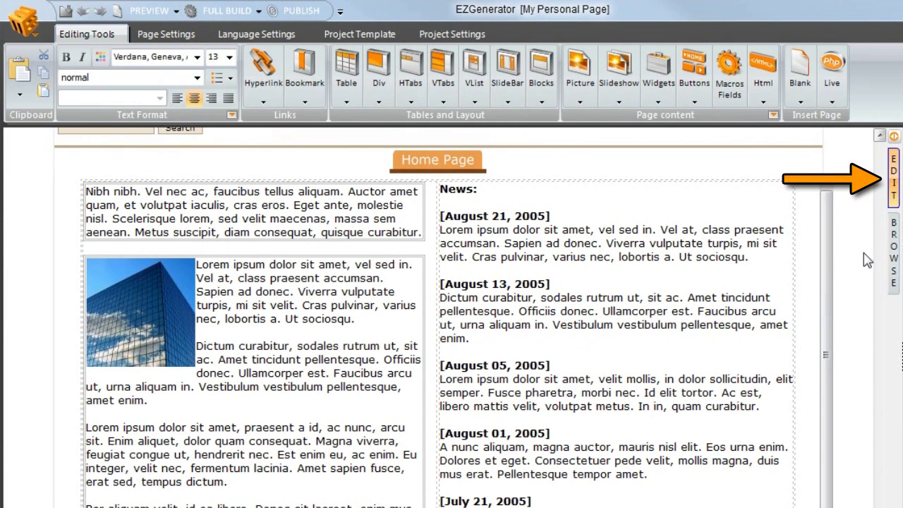
click(894, 255)
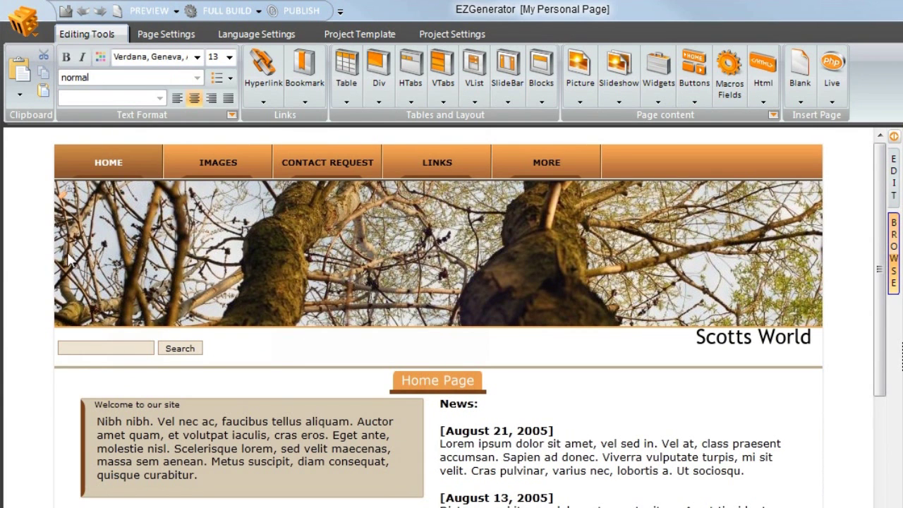
drag(879, 236, 873, 354)
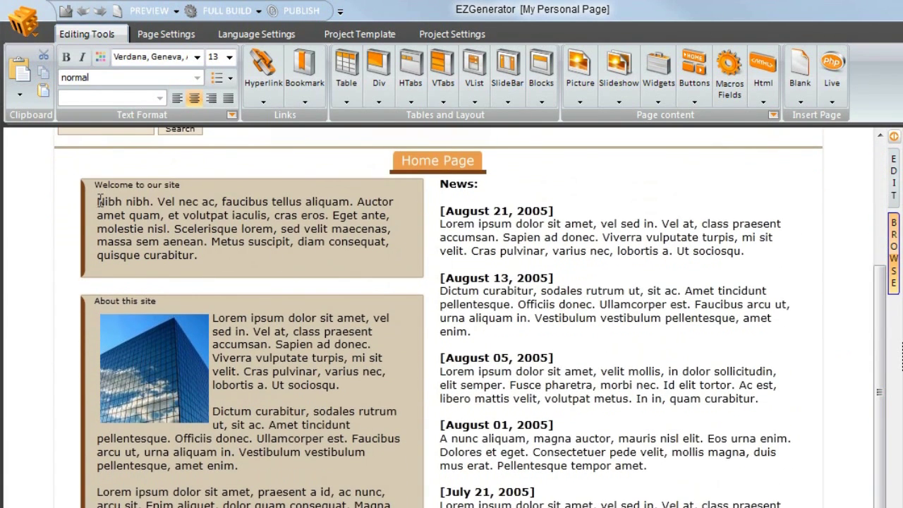
Replace the first placeholder paragraph with 'Hi and welcome to my home', preview it, and return to editing
click(893, 176)
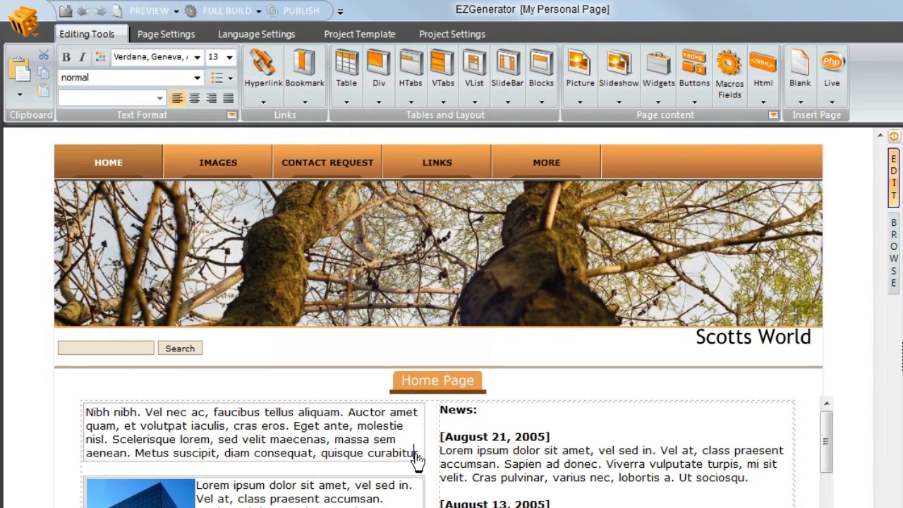
drag(419, 456, 88, 408)
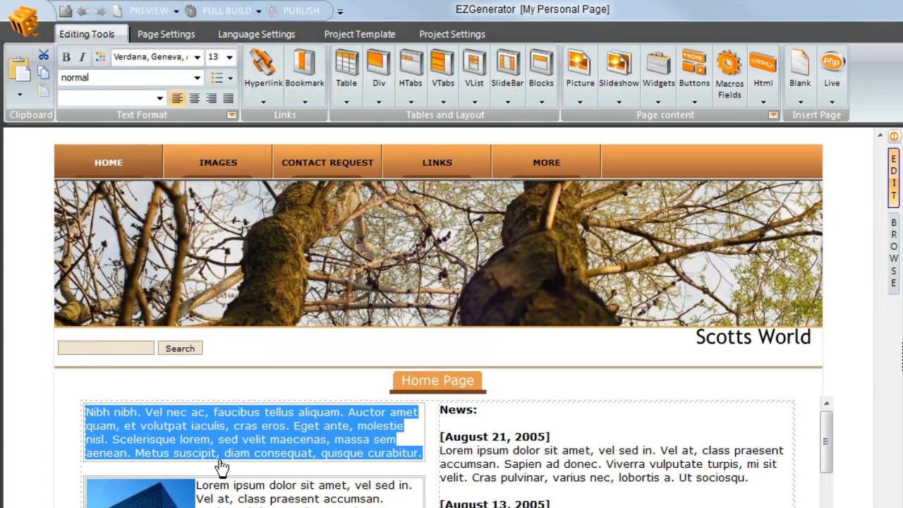
text(Hi and welcome to my home page...)
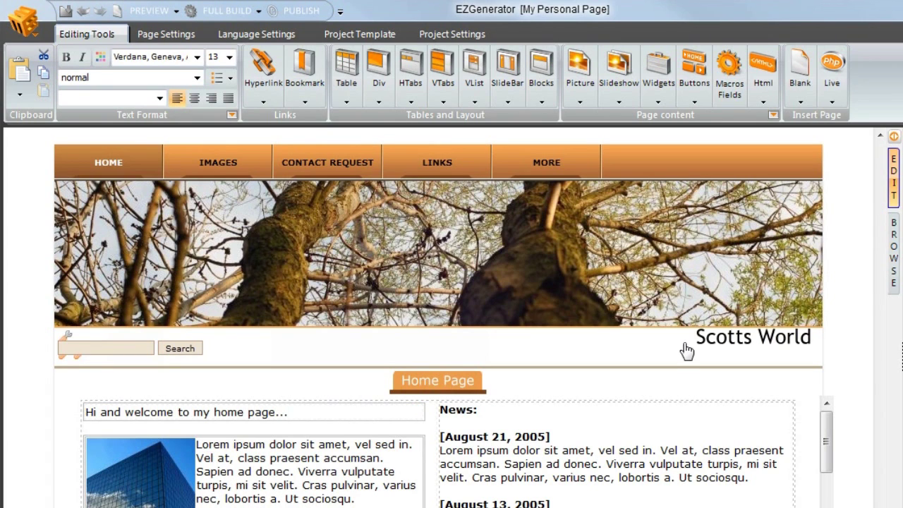
click(898, 272)
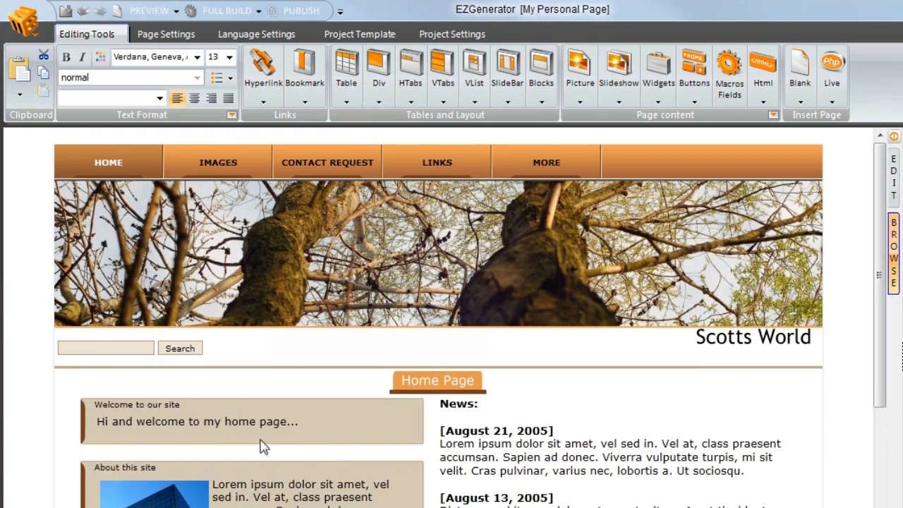
click(896, 197)
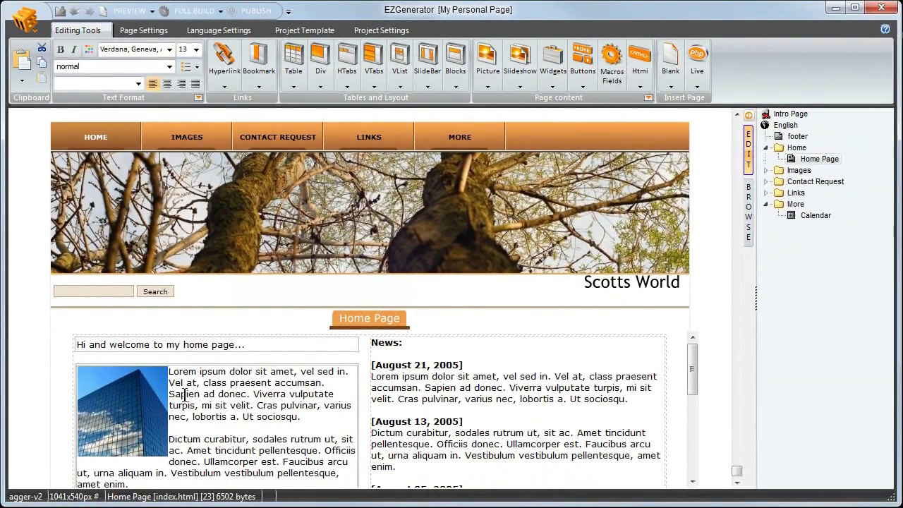
Open the building image's properties and Replace Image chooser, cancel both, then go to the Images page
double_click(162, 416)
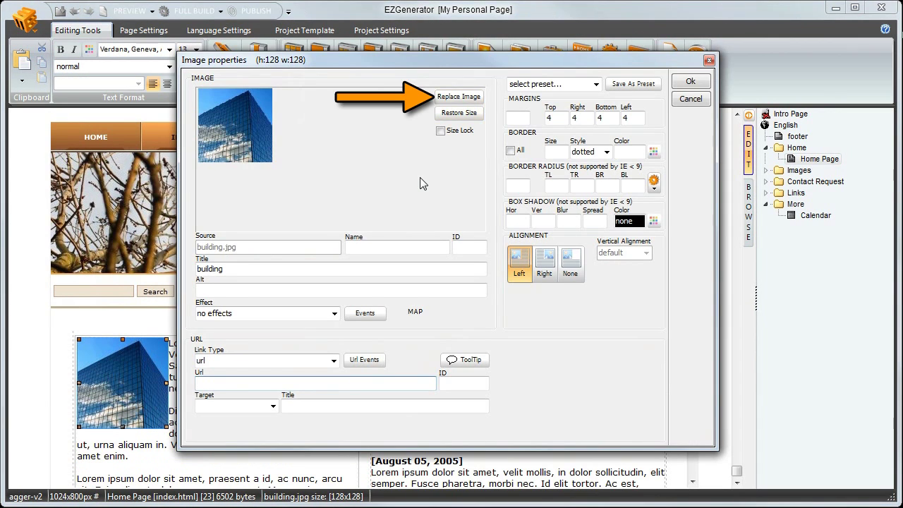
click(459, 96)
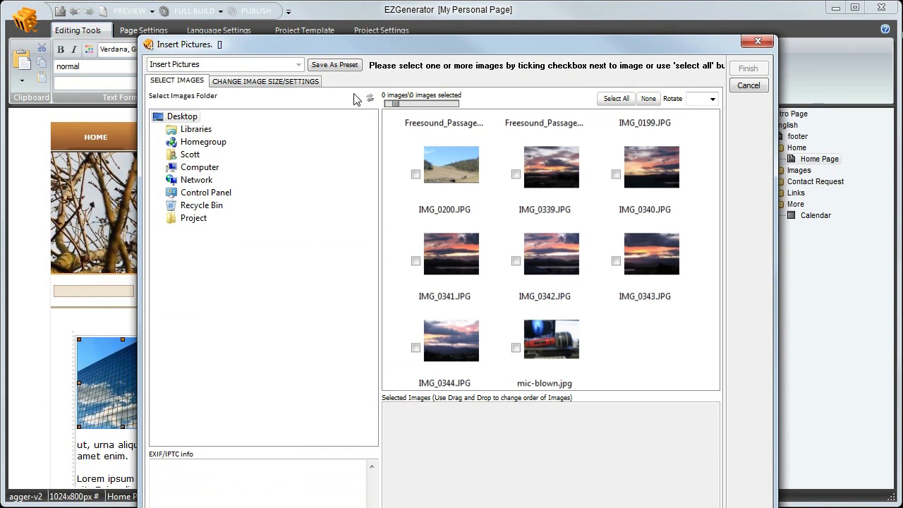
click(749, 85)
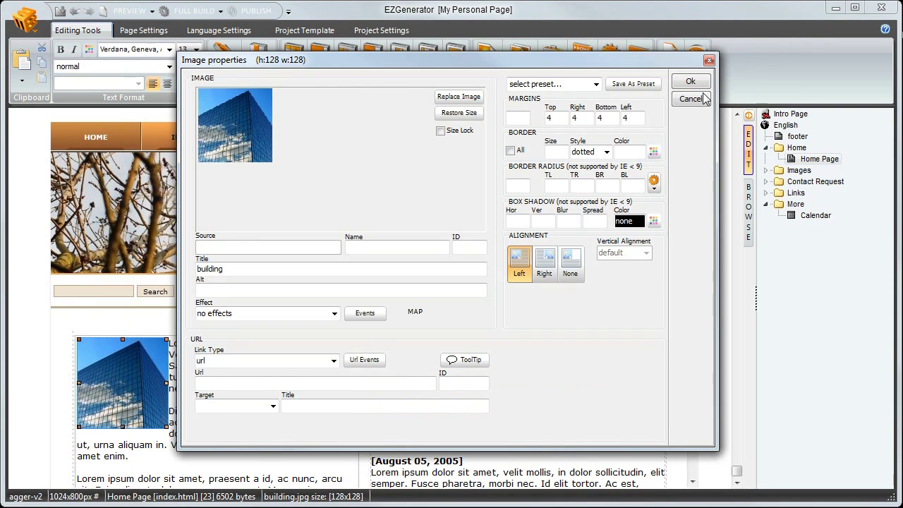
click(703, 99)
drag(694, 369, 681, 308)
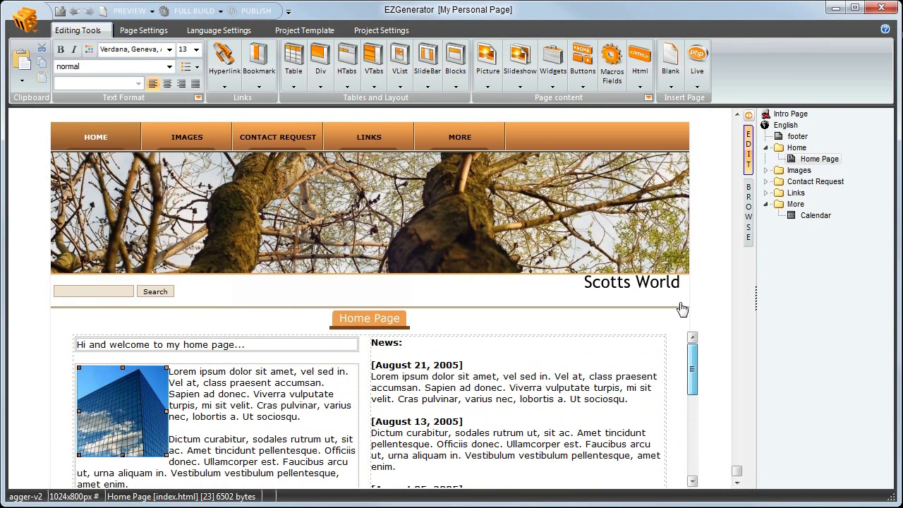
click(214, 138)
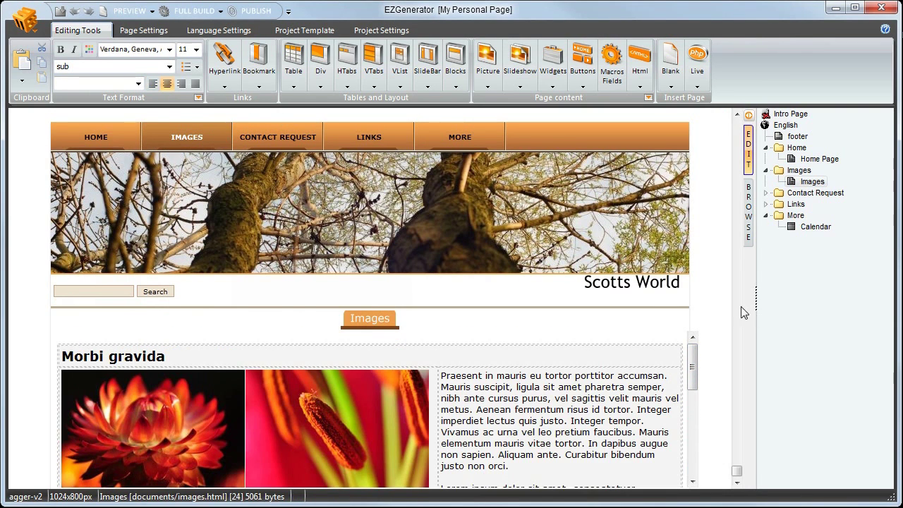
Apply the blackbird template to the Scotts World site from the Project Template gallery
drag(693, 367, 711, 353)
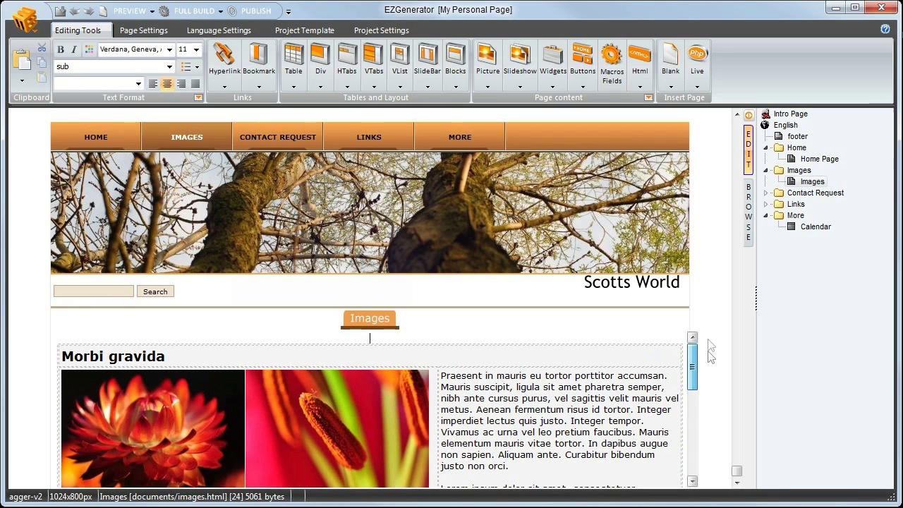
click(298, 30)
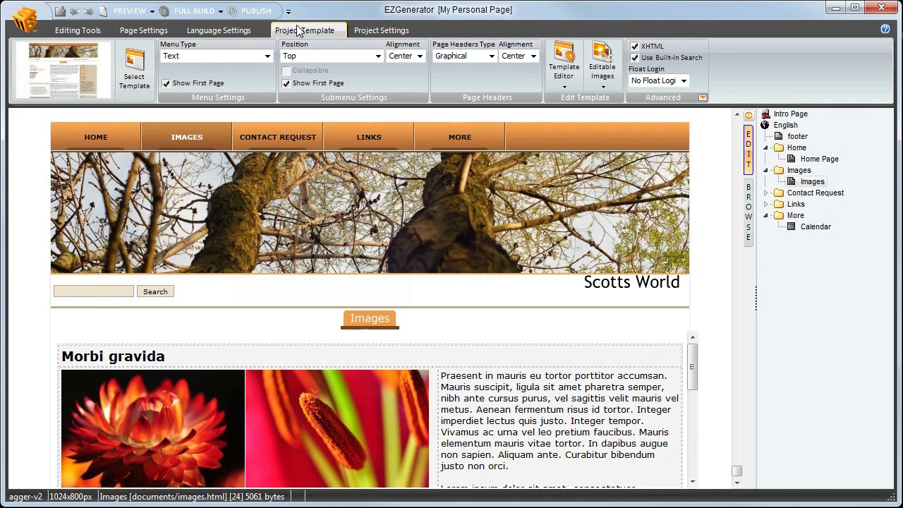
click(141, 68)
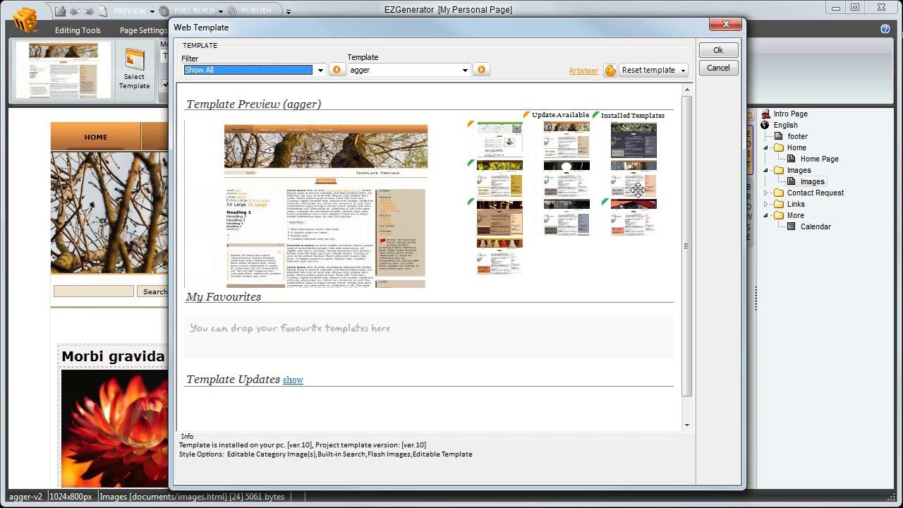
click(464, 70)
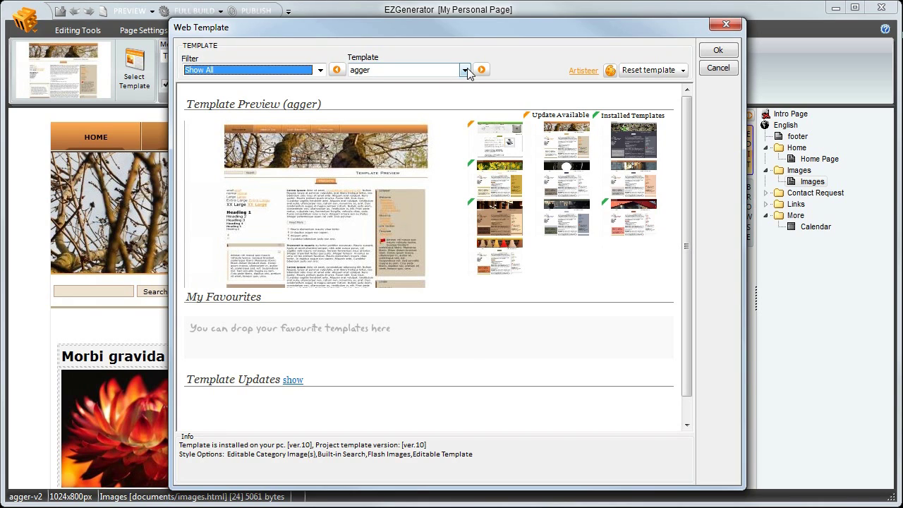
scroll(409, 201, down, 8)
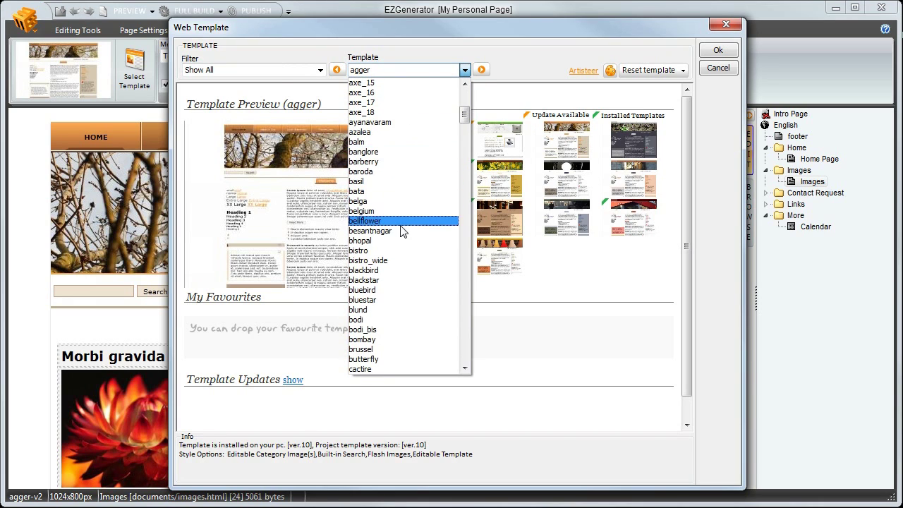
click(371, 271)
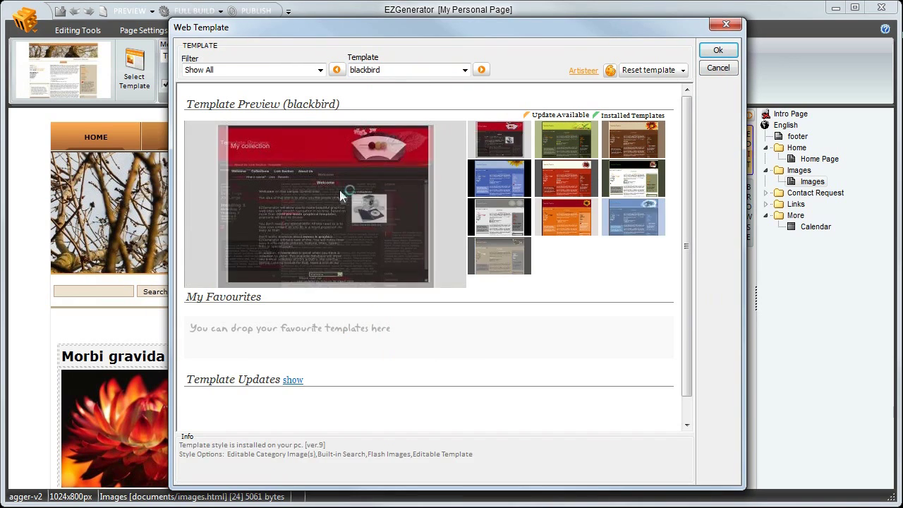
click(717, 53)
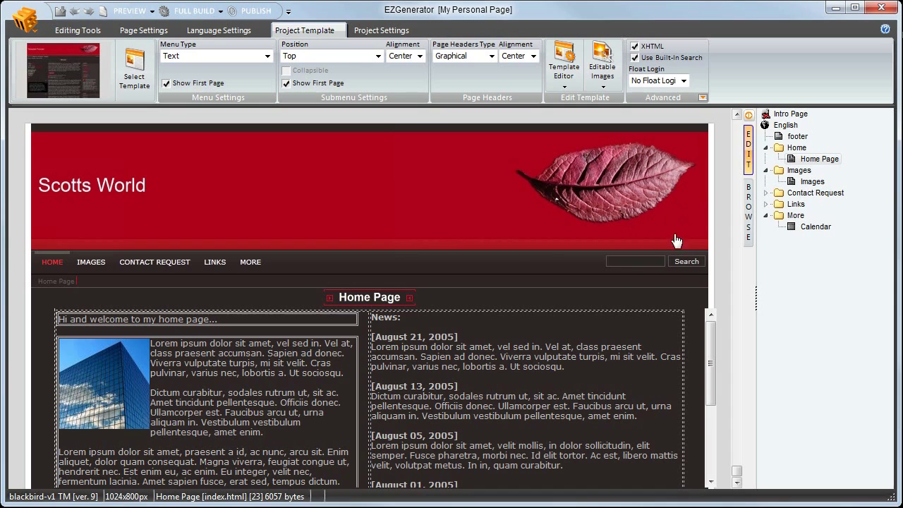
Browse the blackbird-styled home page, then open the IMAGES page in the preview
click(749, 228)
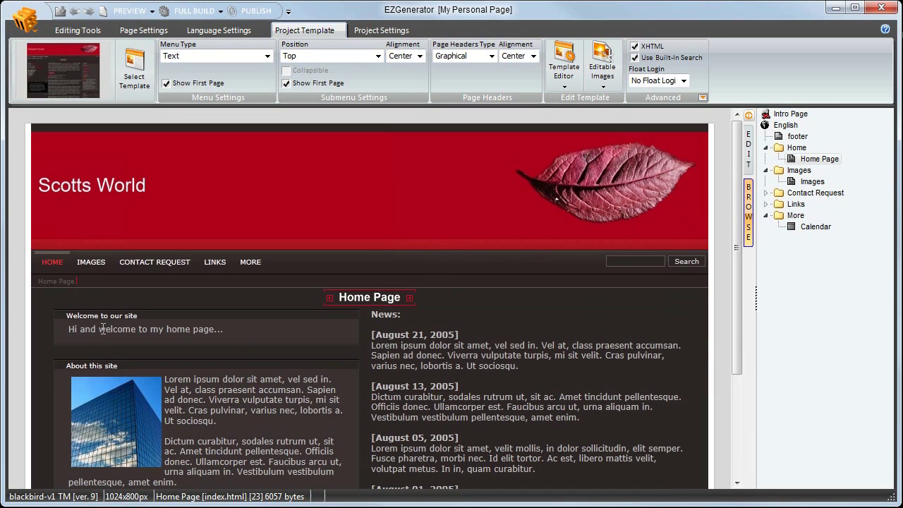
click(733, 395)
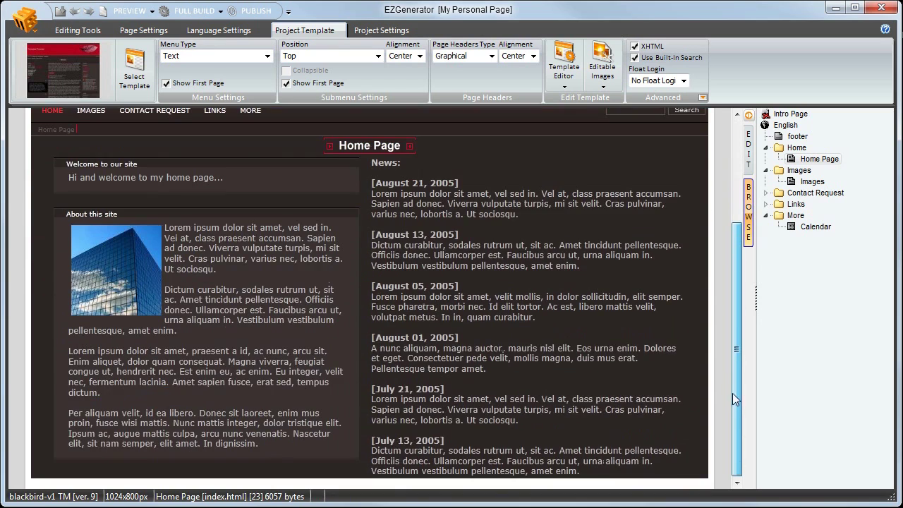
drag(742, 321, 740, 198)
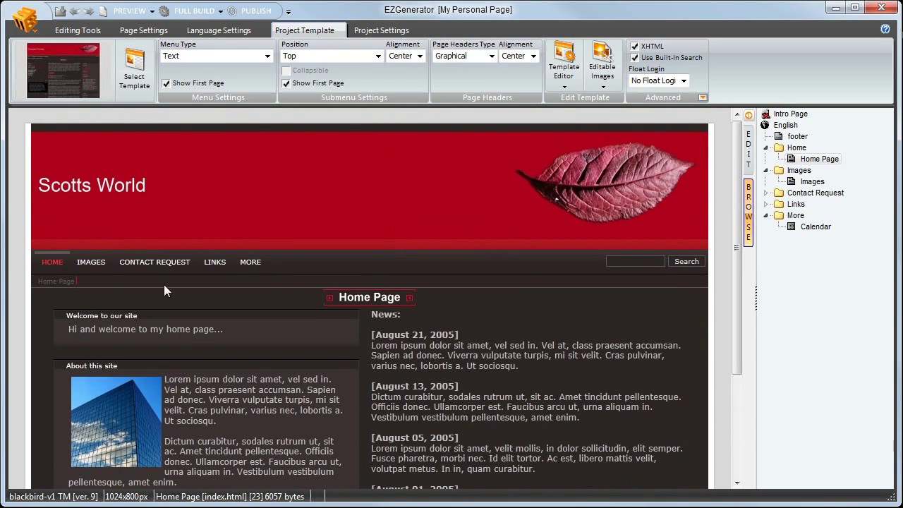
click(99, 268)
drag(736, 234, 738, 199)
Return to Editing Tools and generate the site's HTML for publishing with PUBLISH
click(77, 31)
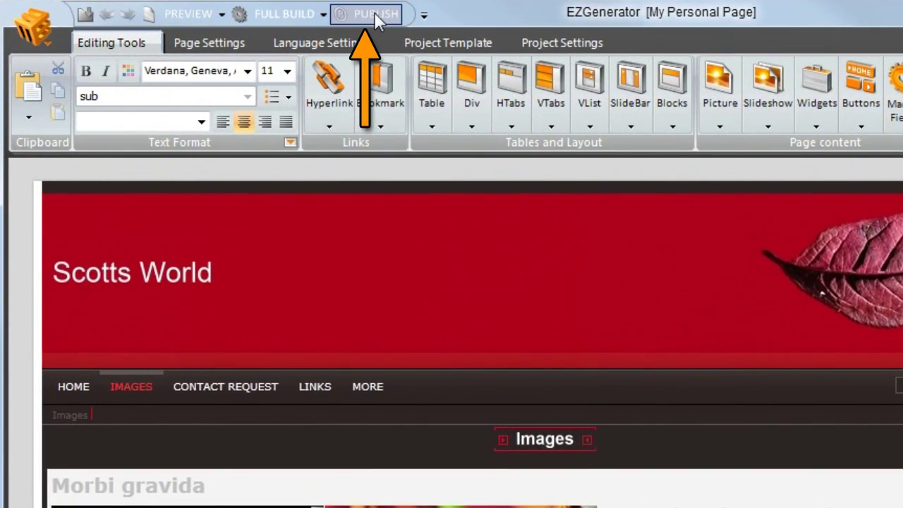
click(376, 16)
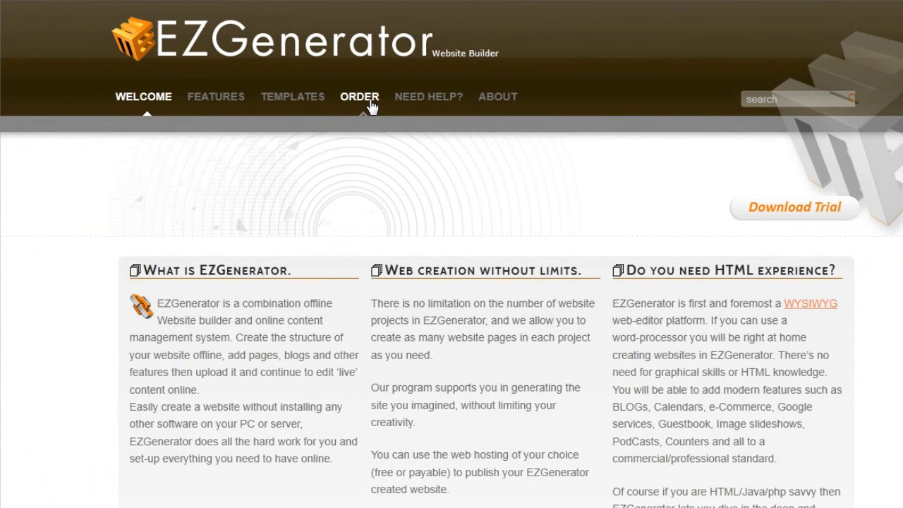
From the EZGenerator Order page, download the free trial installer install.exe
click(373, 102)
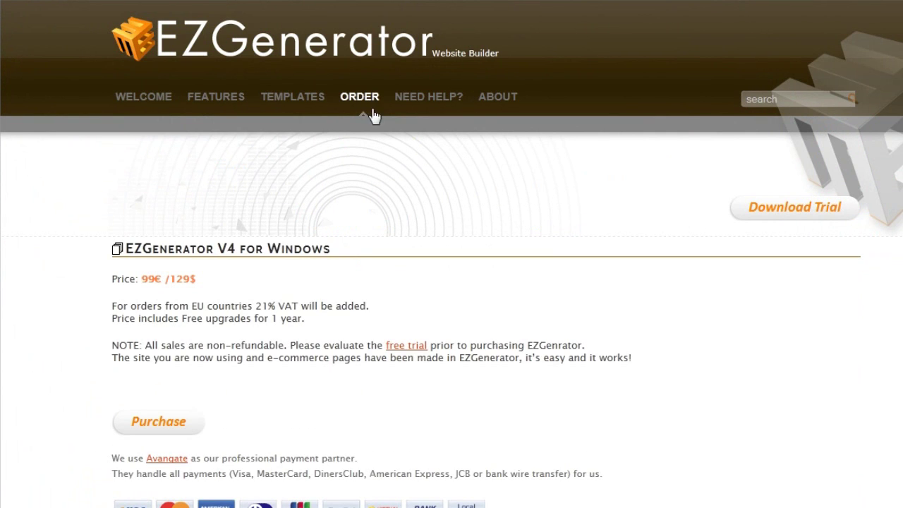
click(789, 217)
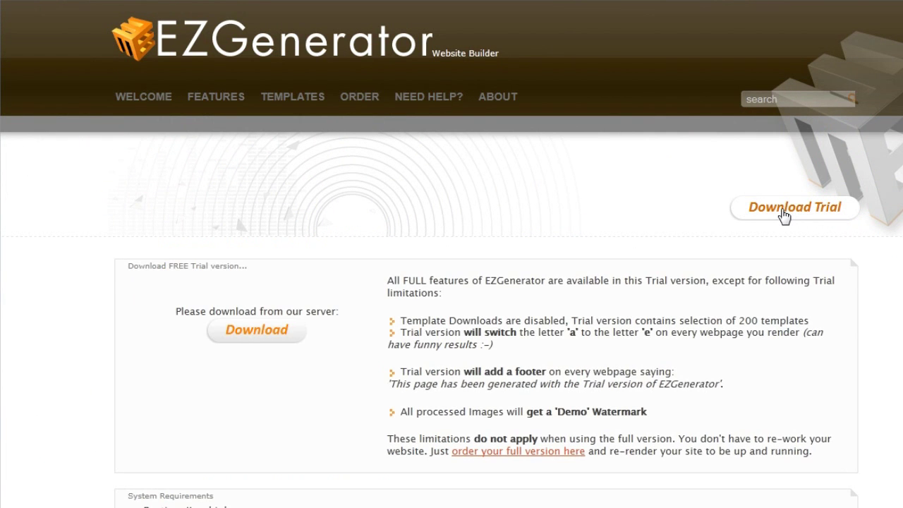
click(248, 341)
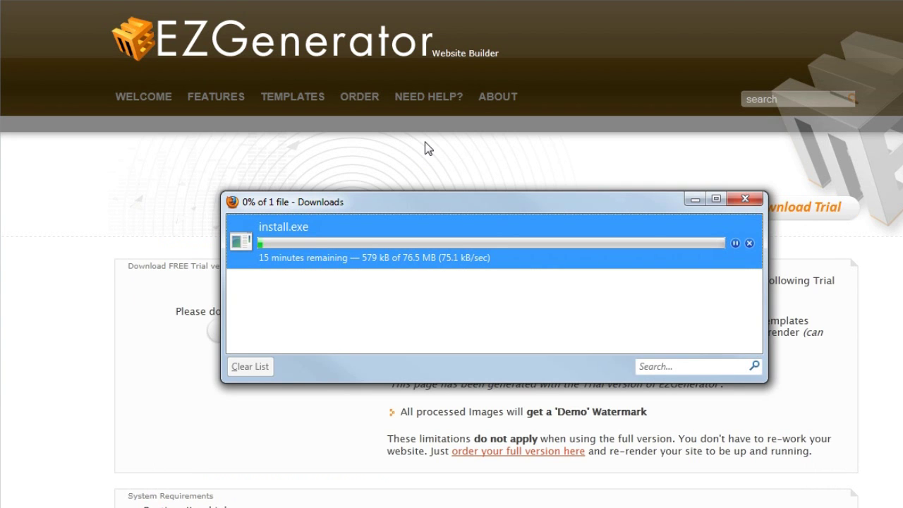